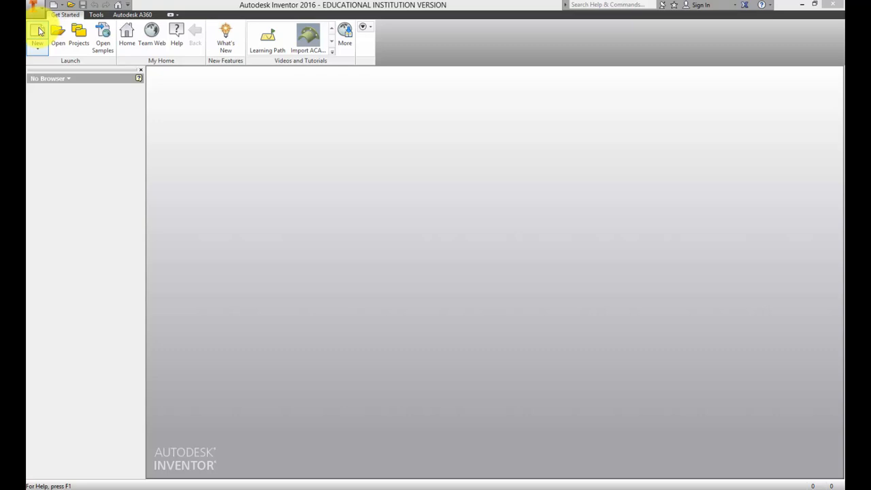
Step: Create a new drawing from the BHS IED Size A.idw template
{"action": "left_click", "coordinate": [38, 31]}
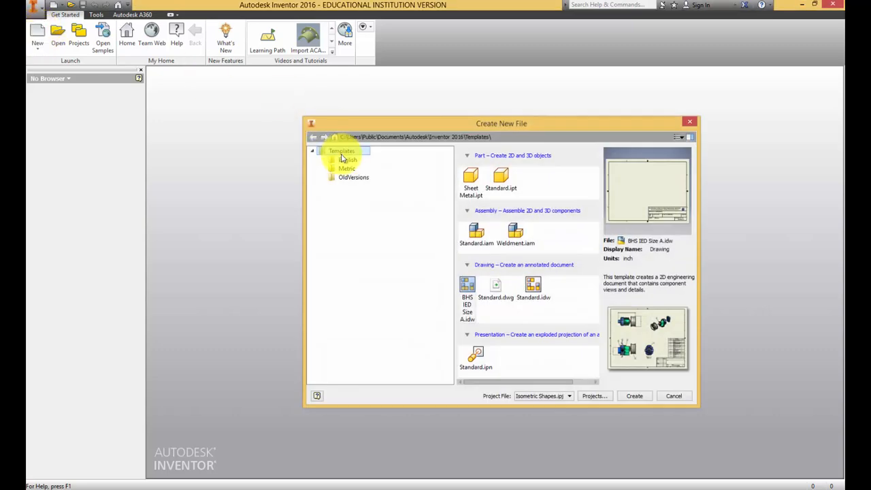
{"action": "left_click", "coordinate": [467, 284]}
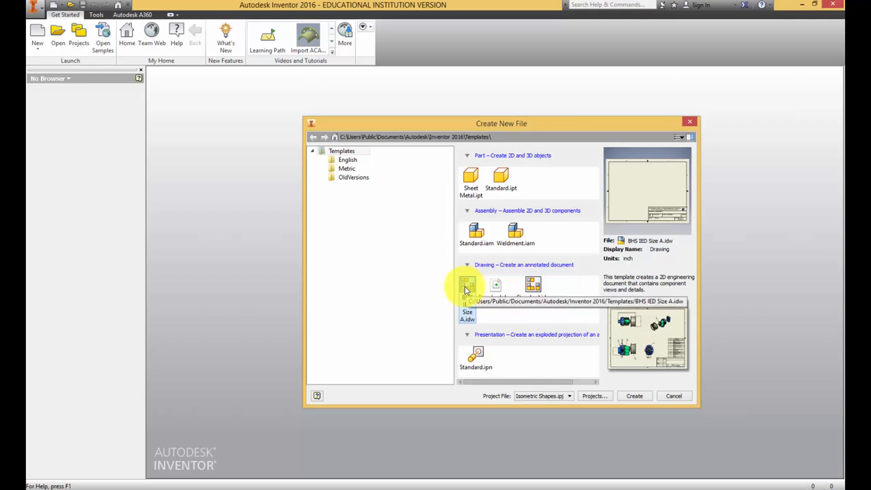
{"action": "double_click", "coordinate": [466, 287]}
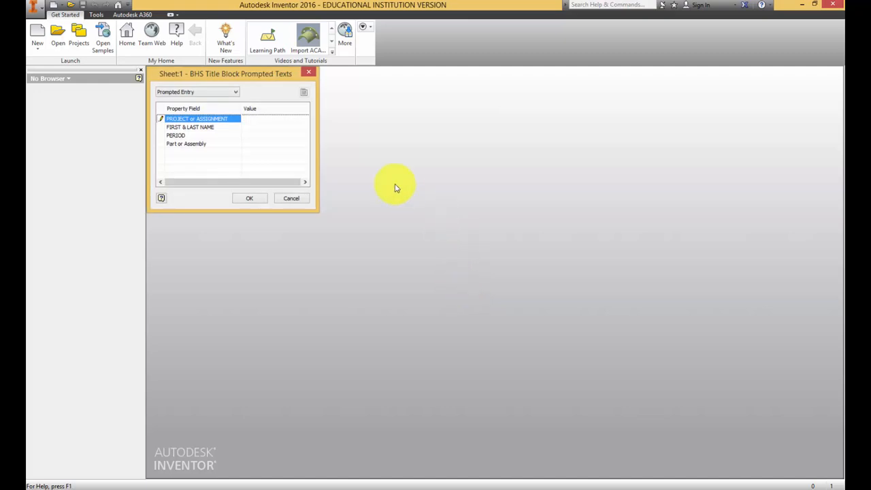
Step: Fill in the title block with project 4.1 Model Creation, the student's full name, period 5 and part 4.1 Model 1
{"action": "left_click", "coordinate": [271, 118]}
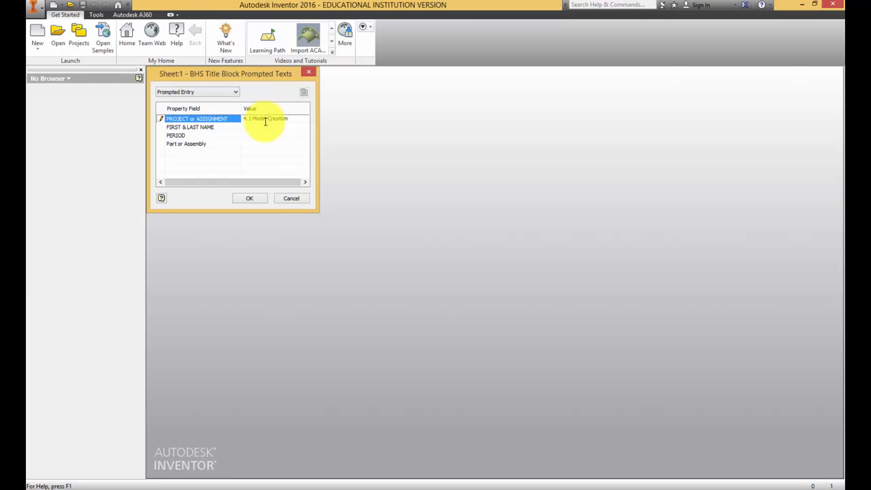
{"action": "key", "text": "Return"}
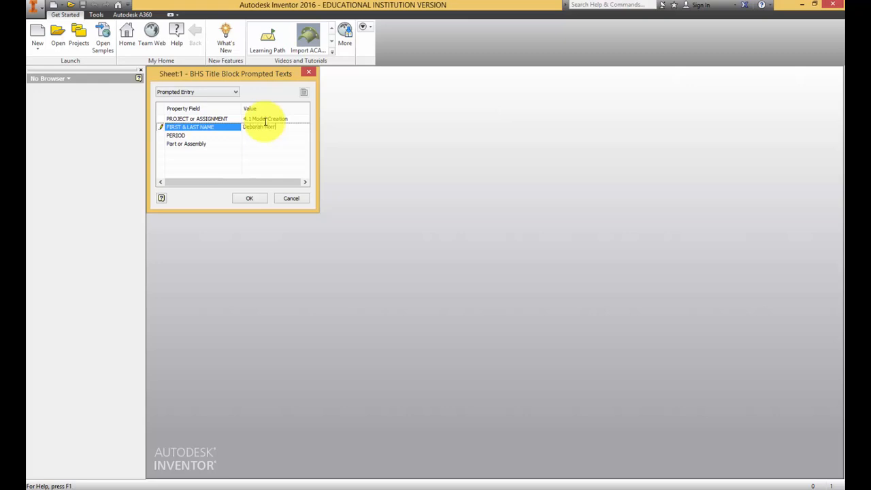
{"action": "key", "text": "Return"}
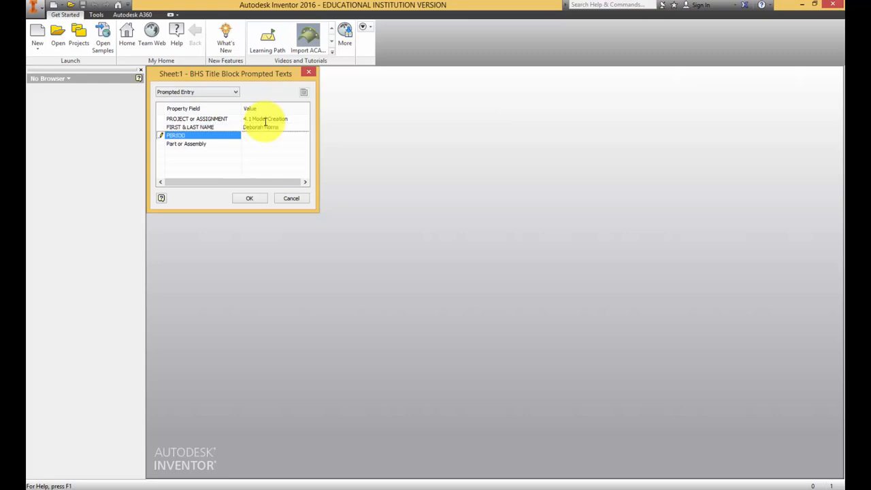
{"action": "key", "text": "Return"}
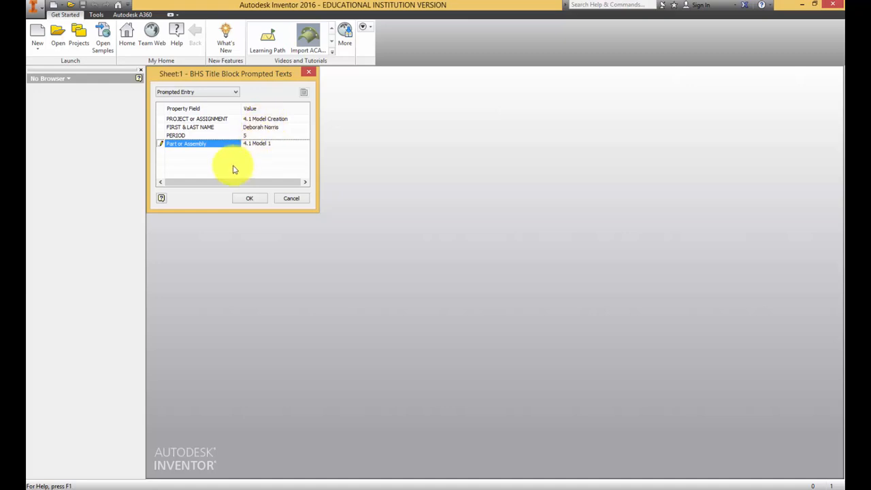
{"action": "left_click", "coordinate": [252, 198]}
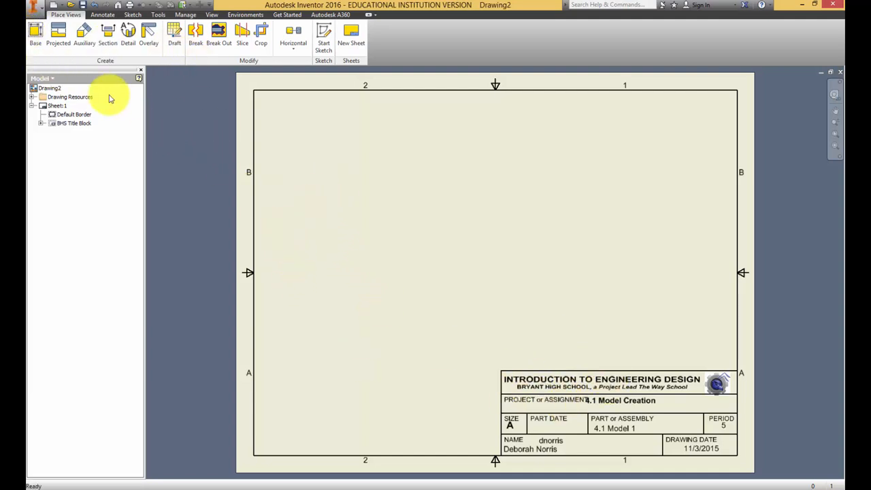
{"action": "left_click", "coordinate": [36, 30]}
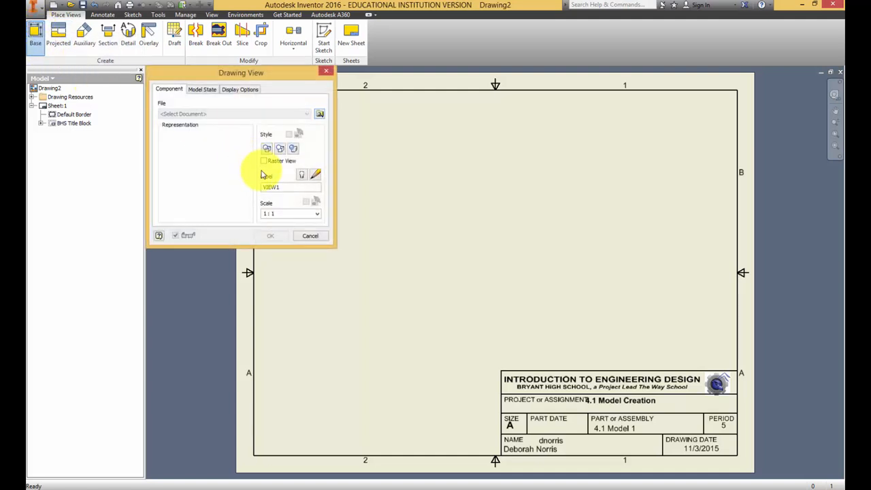
{"action": "left_click", "coordinate": [320, 115]}
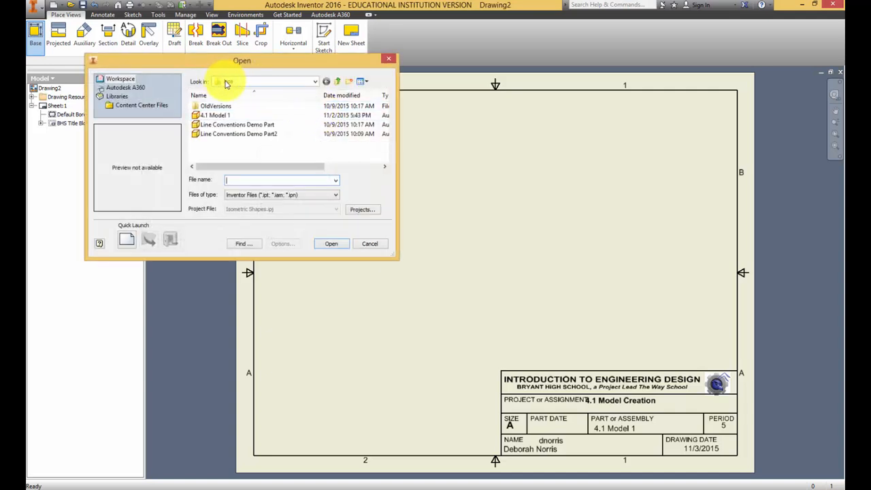
{"action": "left_click", "coordinate": [205, 115]}
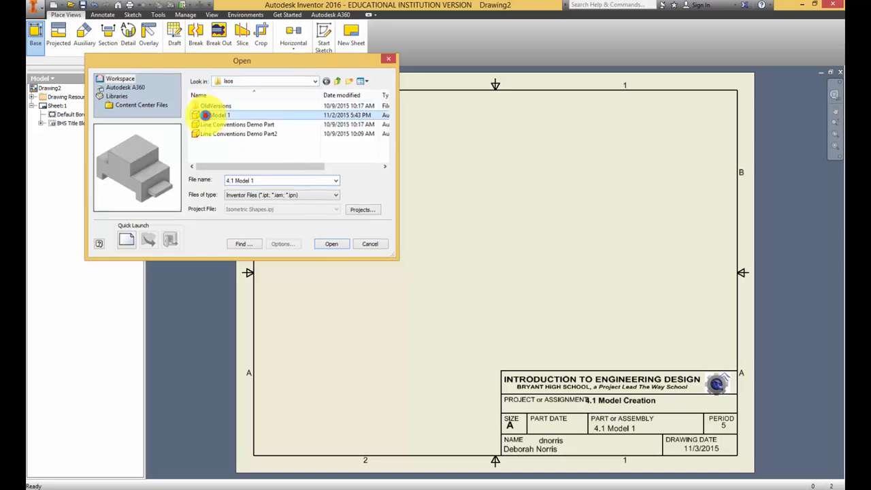
{"action": "left_click", "coordinate": [205, 115]}
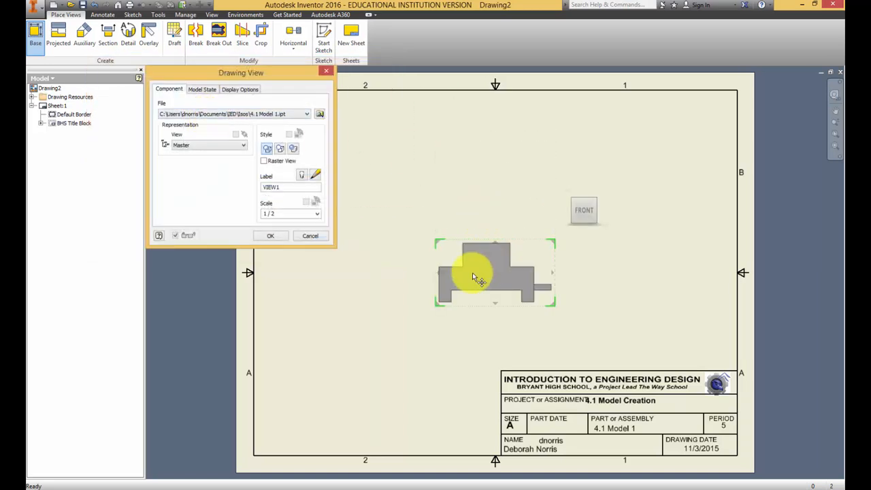
{"action": "key", "text": "Escape"}
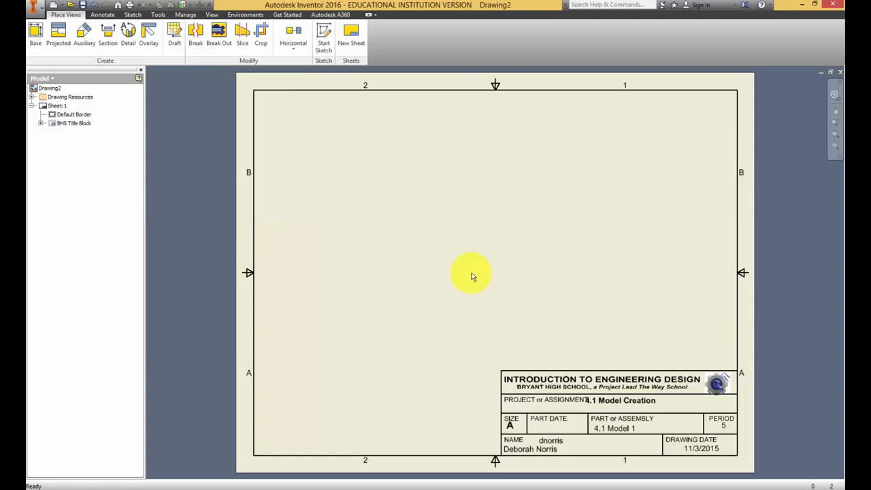
Step: Insert a base view of the 4.1 Model 1 part and position its front view in the sheet's lower left area
{"action": "left_click", "coordinate": [34, 33]}
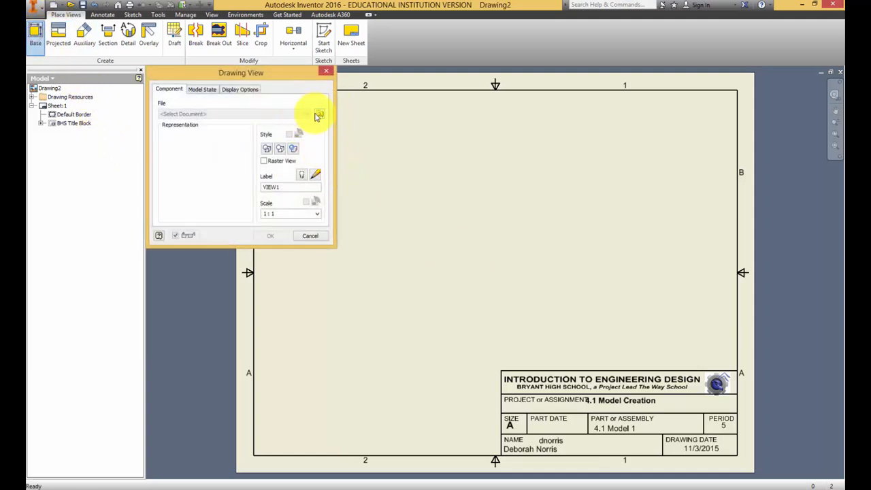
{"action": "left_click", "coordinate": [319, 114]}
{"action": "double_click", "coordinate": [204, 116]}
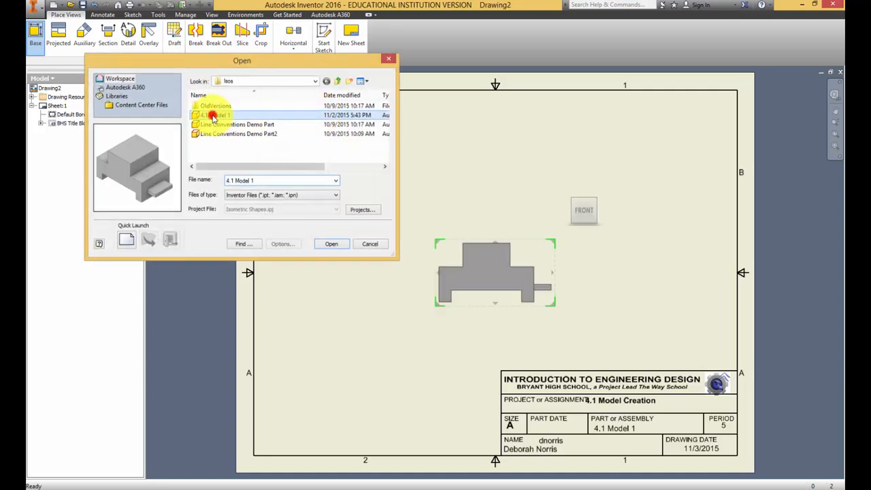
{"action": "left_click_drag", "start_coordinate": [497, 249], "coordinate": [347, 294]}
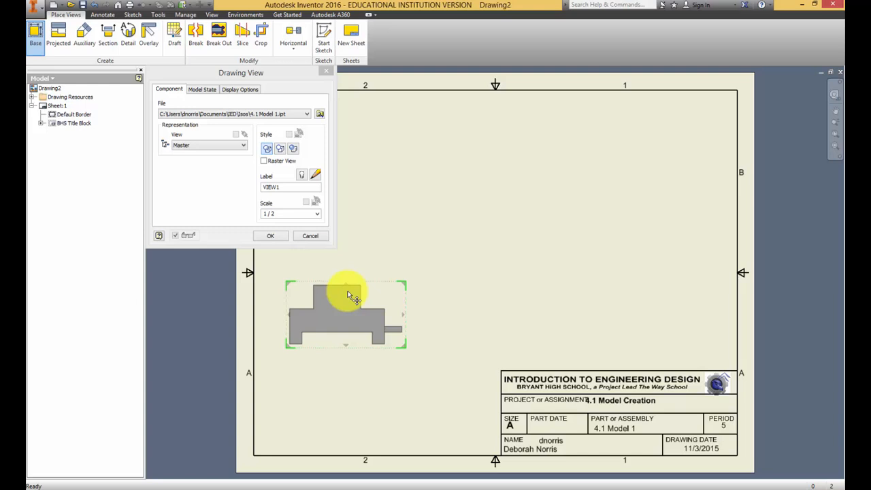
Step: Project a top view above the front view, a right-side view beside it and an isometric view in the sheet's upper right corner
{"action": "left_click", "coordinate": [366, 160]}
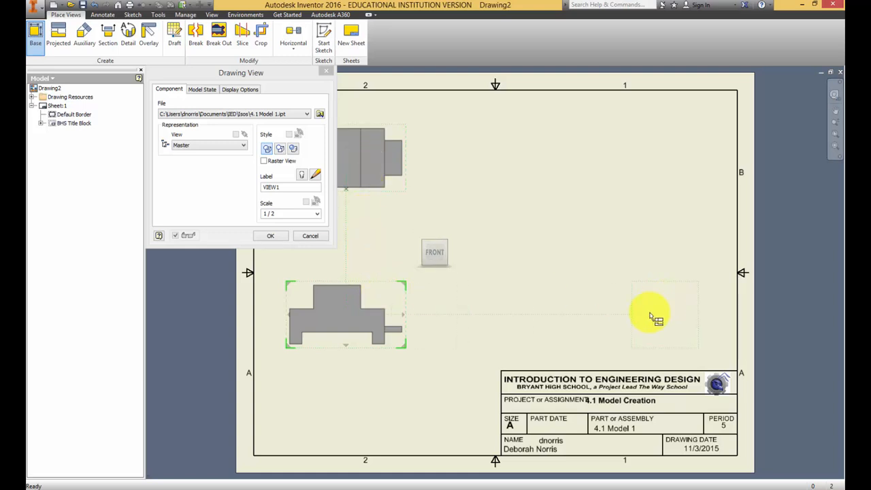
{"action": "left_click", "coordinate": [517, 317]}
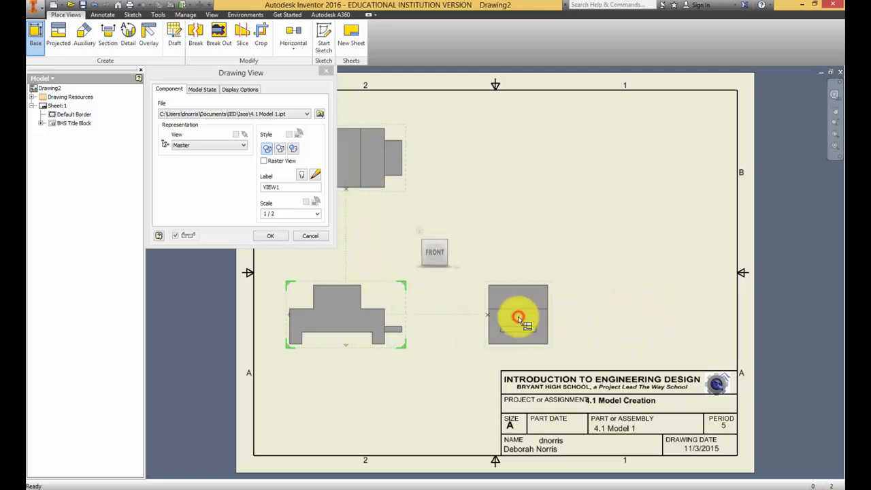
{"action": "left_click", "coordinate": [655, 159]}
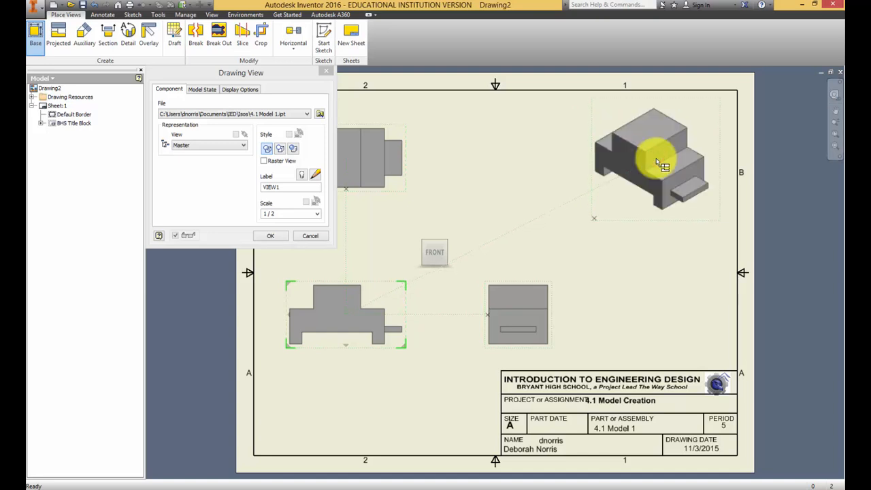
{"action": "right_click", "coordinate": [657, 162]}
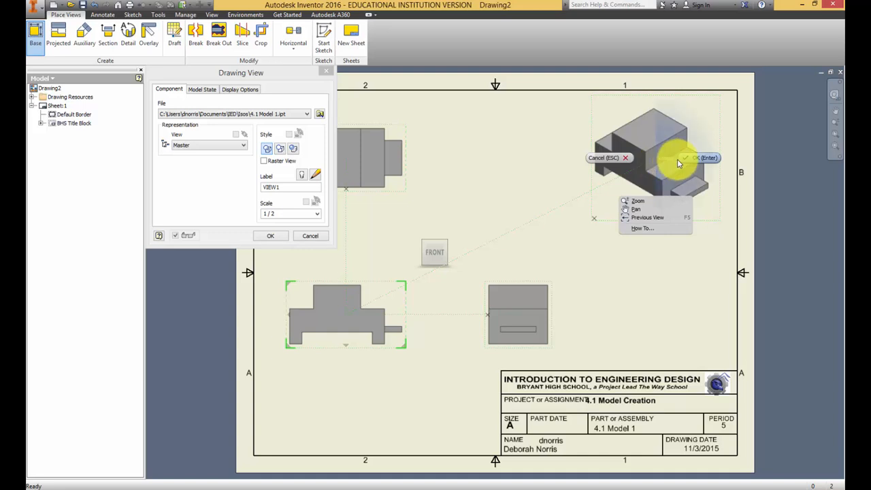
{"action": "left_click", "coordinate": [689, 159]}
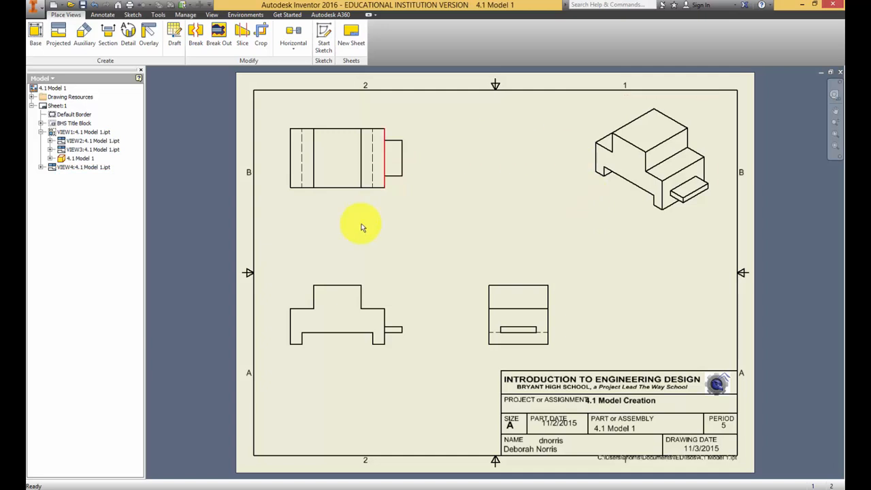
Step: Change the isometric view's display style to shaded
{"action": "double_click", "coordinate": [585, 218]}
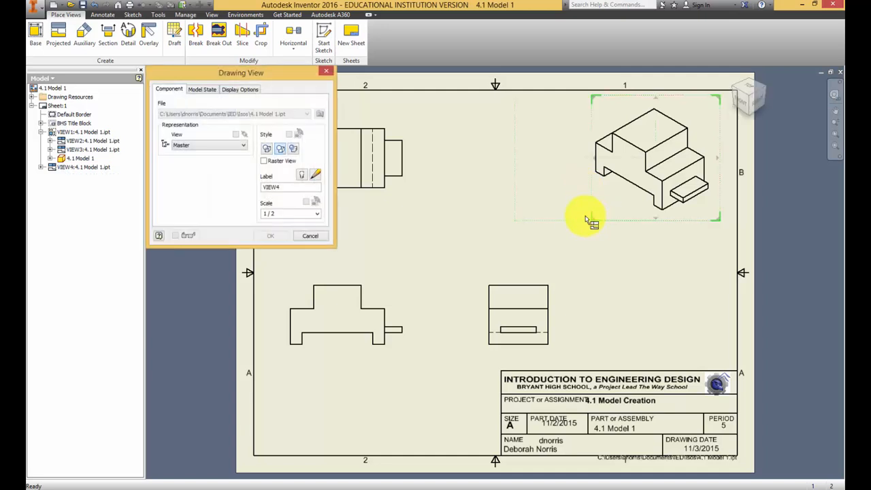
{"action": "left_click", "coordinate": [294, 149]}
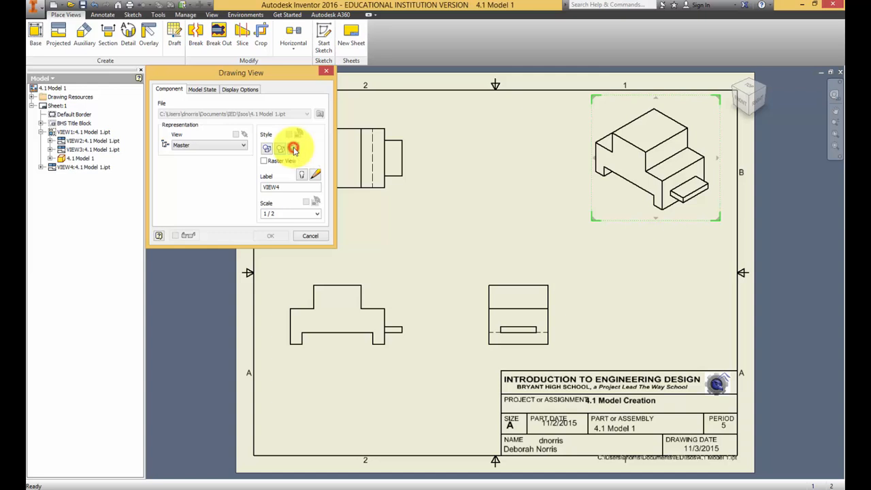
{"action": "left_click", "coordinate": [276, 238]}
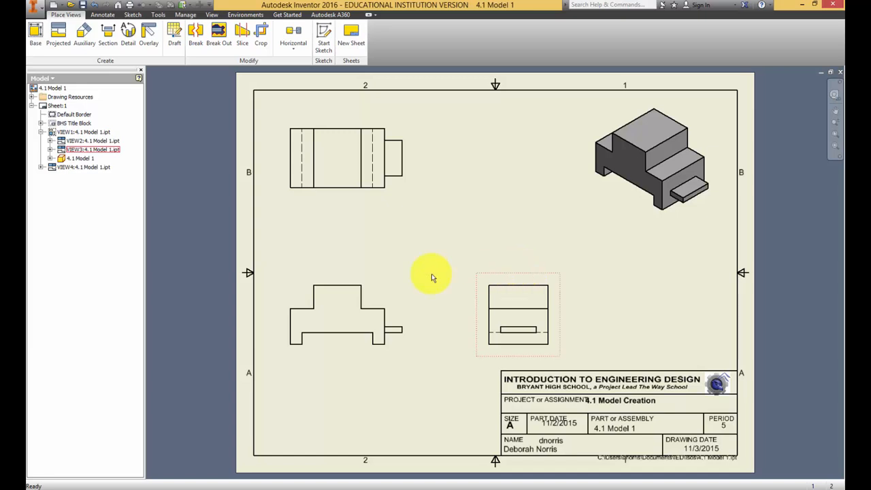
Step: Move the right-side view closer to the front view, and shift the front view slightly down and toward the sheet's left border
{"action": "left_click_drag", "start_coordinate": [498, 274], "coordinate": [481, 291]}
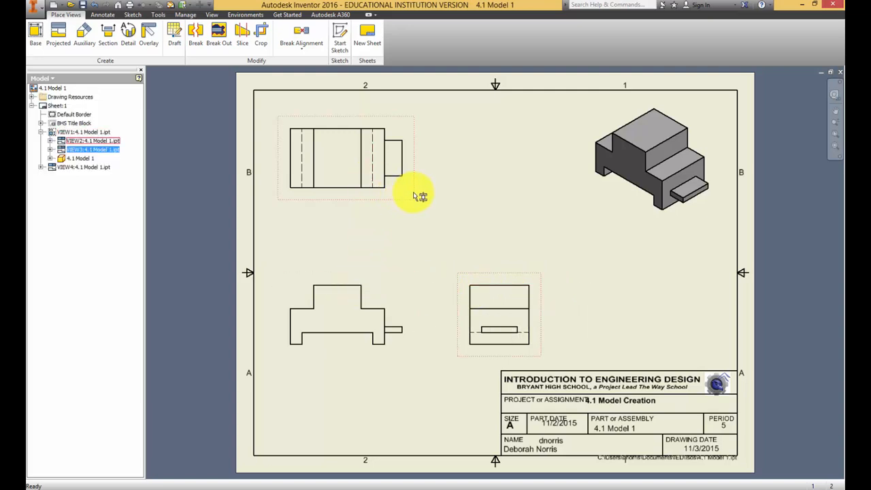
{"action": "left_click_drag", "start_coordinate": [417, 195], "coordinate": [422, 215]}
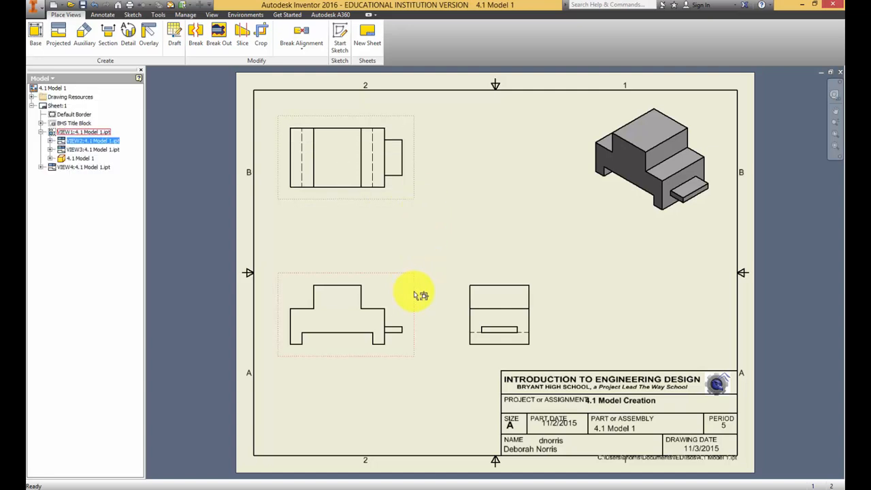
{"action": "mouse_move", "coordinate": [414, 291]}
{"action": "left_mouse_down"}
{"action": "mouse_move", "coordinate": [414, 249]}
{"action": "mouse_move", "coordinate": [394, 263]}
{"action": "mouse_move", "coordinate": [443, 259]}
{"action": "mouse_move", "coordinate": [398, 291]}
{"action": "mouse_move", "coordinate": [439, 293]}
{"action": "mouse_move", "coordinate": [414, 288]}
{"action": "mouse_move", "coordinate": [408, 301]}
{"action": "left_mouse_up"}
{"action": "left_click", "coordinate": [519, 228]}
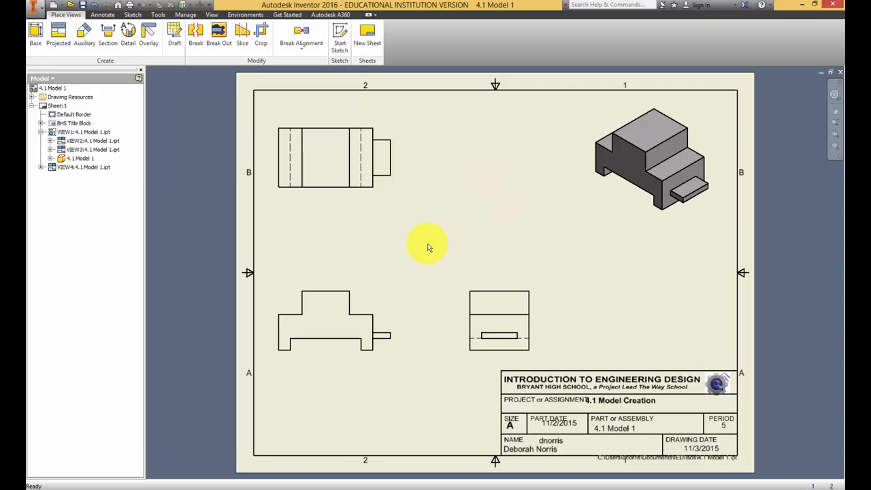
Step: Switch to the PLTW course page in Chrome and copy the full text of question 1b about the modeling method used
{"action": "left_click", "coordinate": [130, 485]}
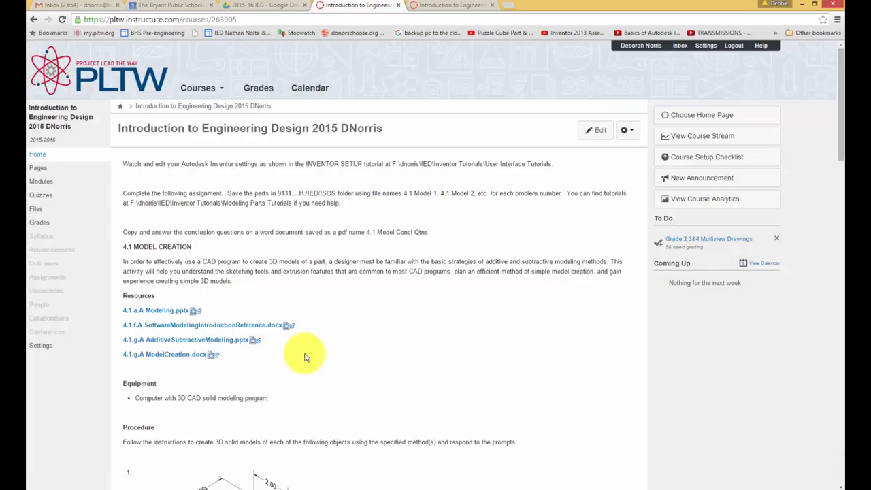
{"action": "scroll", "coordinate": [304, 358], "scroll_direction": "down", "scroll_amount": 6}
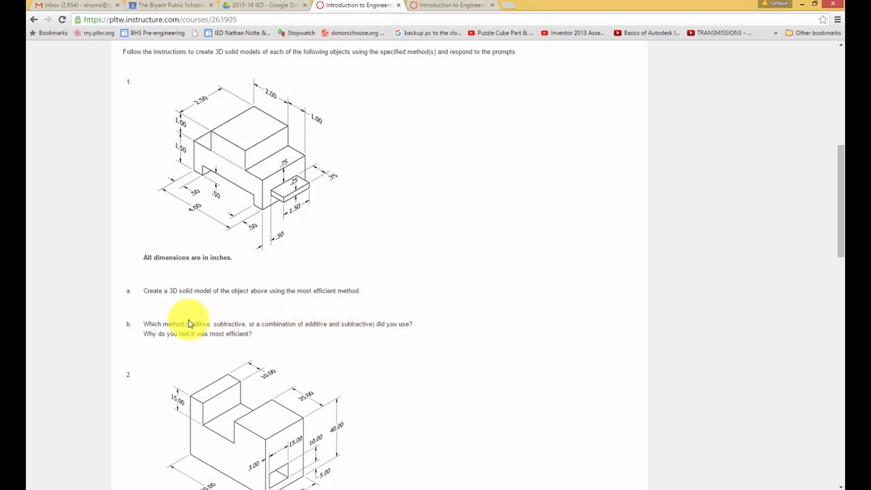
{"action": "left_click_drag", "start_coordinate": [144, 324], "coordinate": [268, 333]}
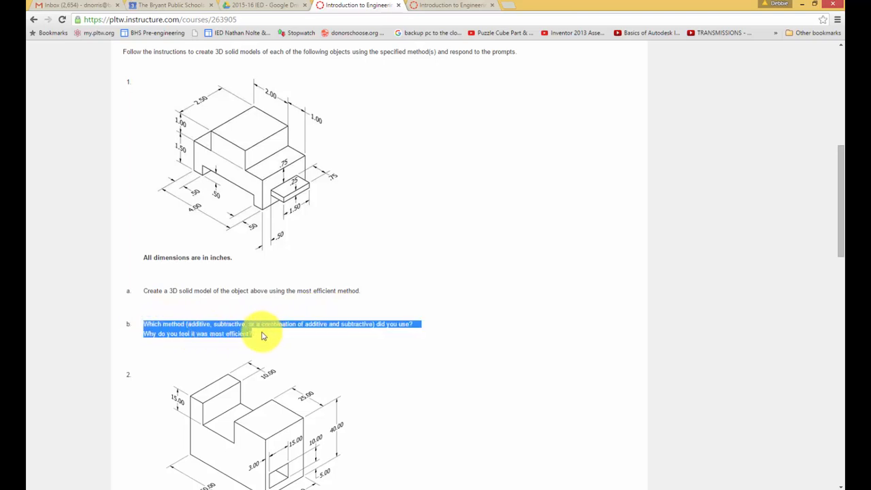
{"action": "right_click", "coordinate": [237, 330]}
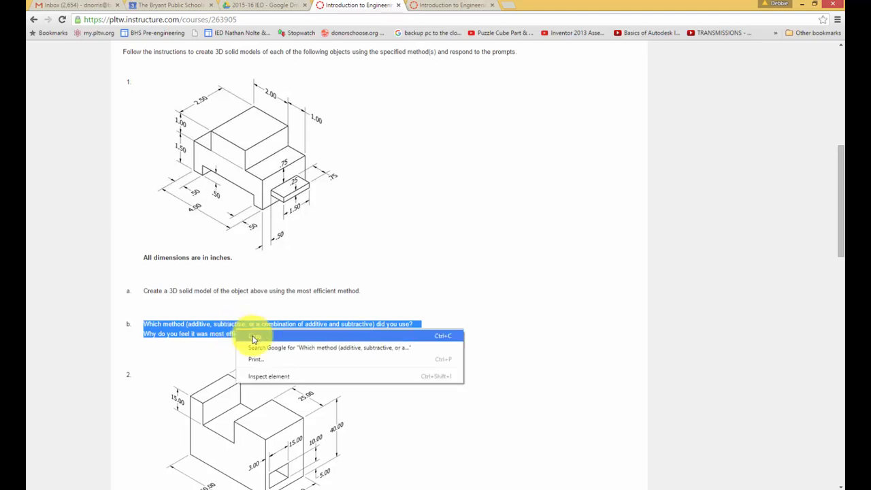
{"action": "left_click", "coordinate": [253, 337]}
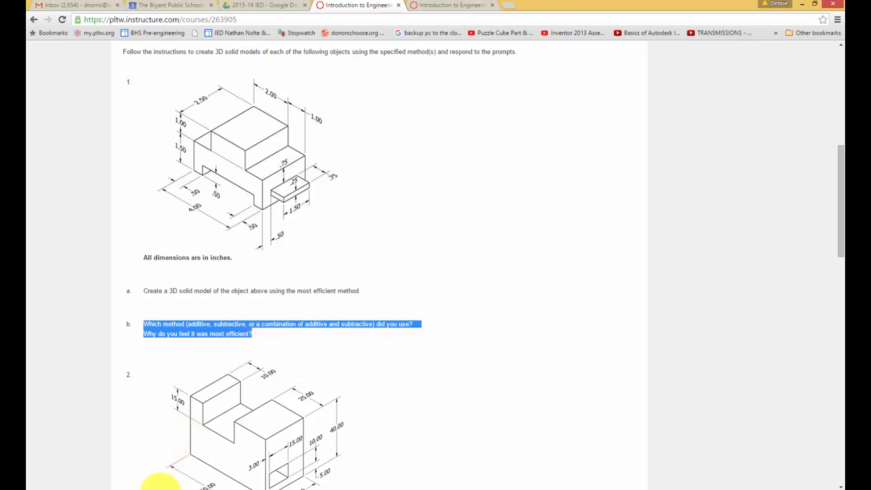
Step: Switch back to Inventor and add a text box below the isometric view containing the copied question followed by an "Answer:" line
{"action": "left_click", "coordinate": [155, 449]}
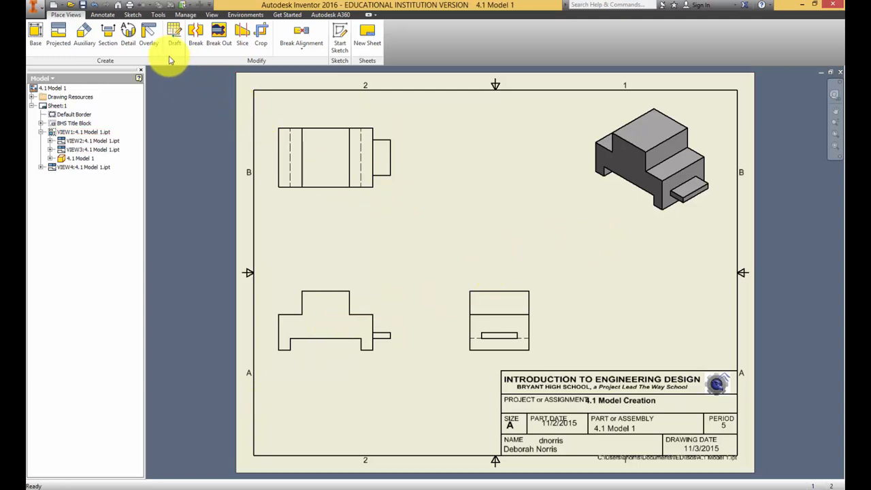
{"action": "left_click", "coordinate": [102, 15]}
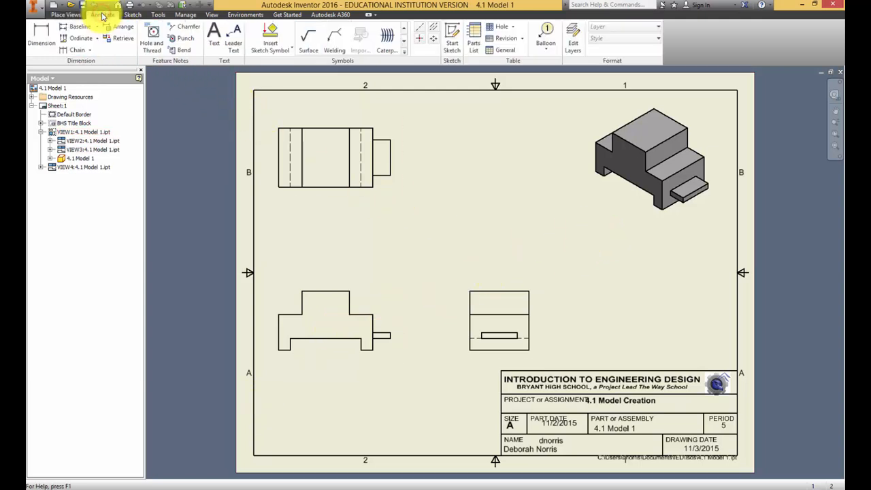
{"action": "left_click", "coordinate": [214, 34]}
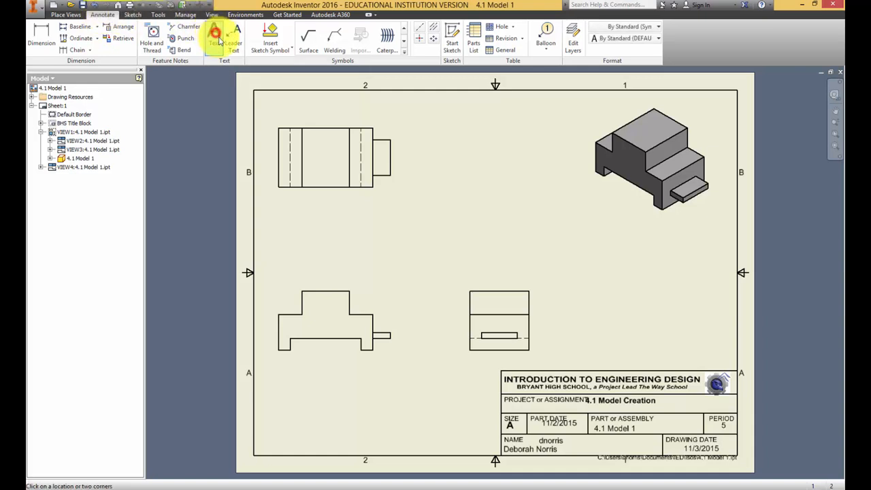
{"action": "left_click", "coordinate": [542, 222]}
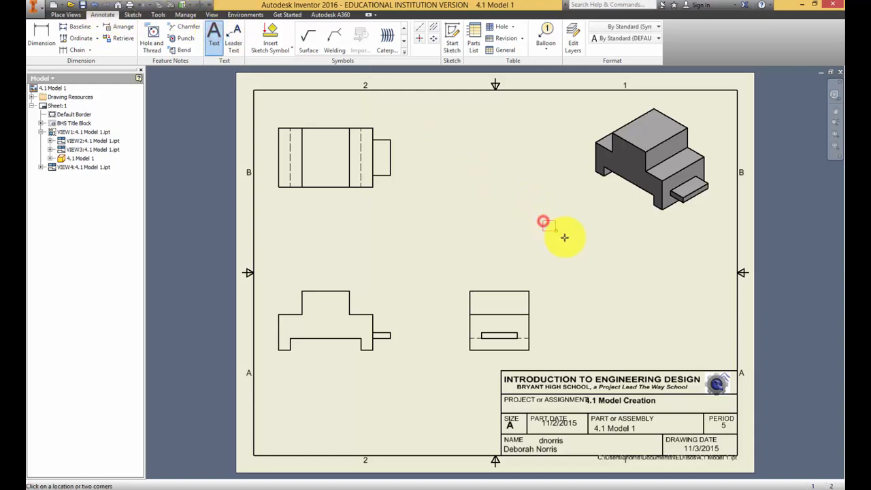
{"action": "left_click", "coordinate": [725, 364]}
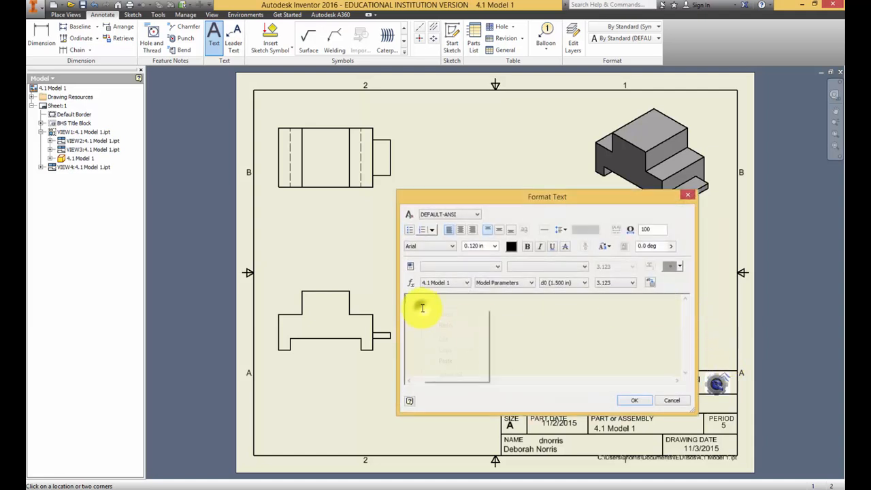
{"action": "right_click", "coordinate": [421, 307]}
{"action": "left_click", "coordinate": [447, 358]}
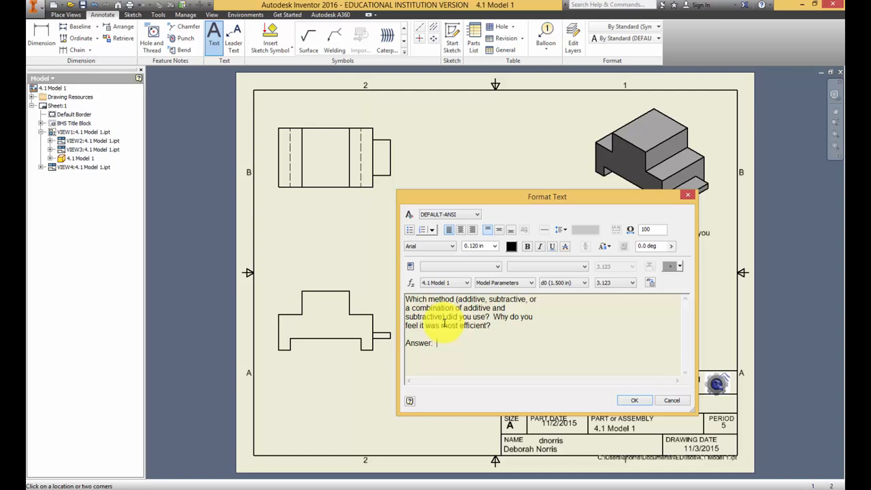
{"action": "left_click", "coordinate": [638, 400]}
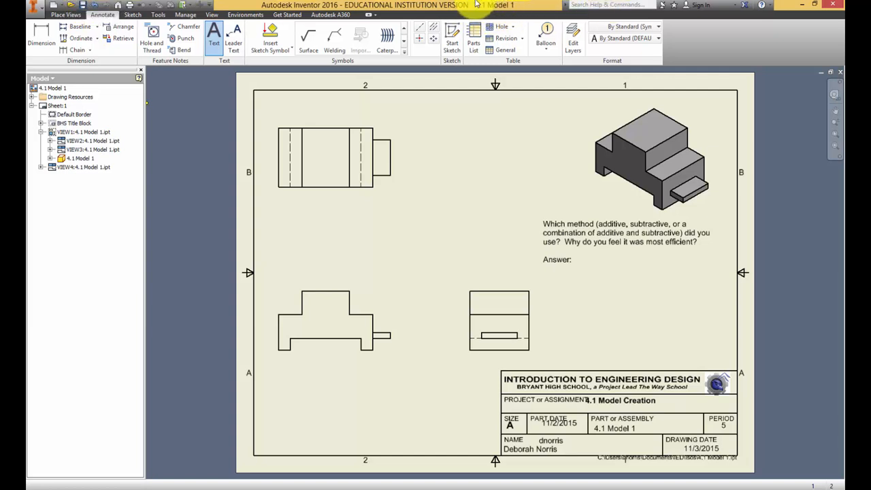
Step: Save the drawing as 4.1 Model 1 in the Isos folder, save a PDF copy beside it, and close the PDF preview
{"action": "left_click", "coordinate": [81, 6]}
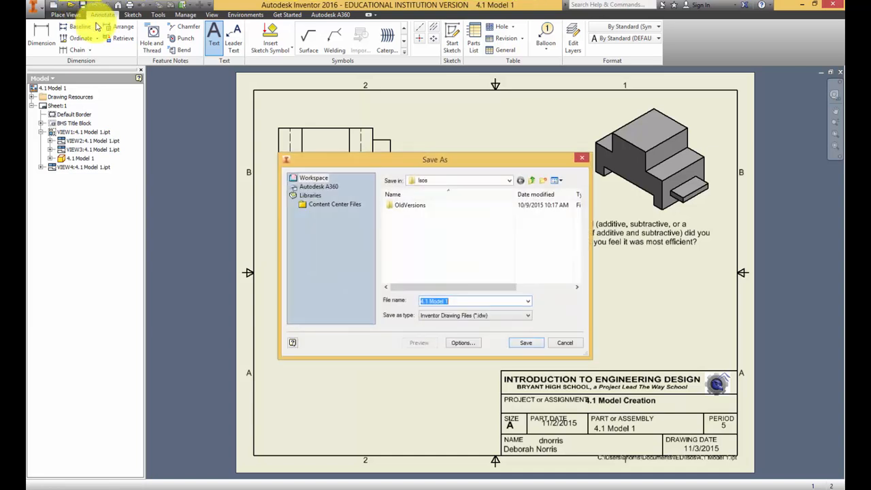
{"action": "left_click", "coordinate": [521, 343]}
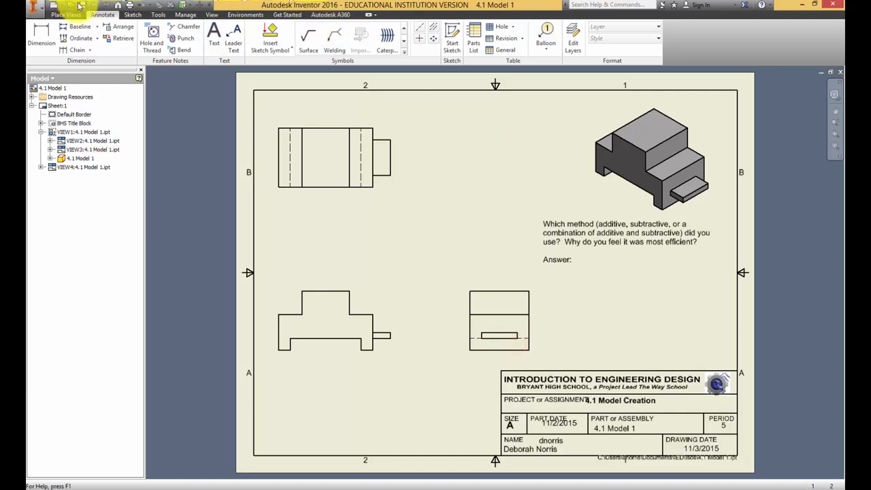
{"action": "left_click", "coordinate": [41, 8]}
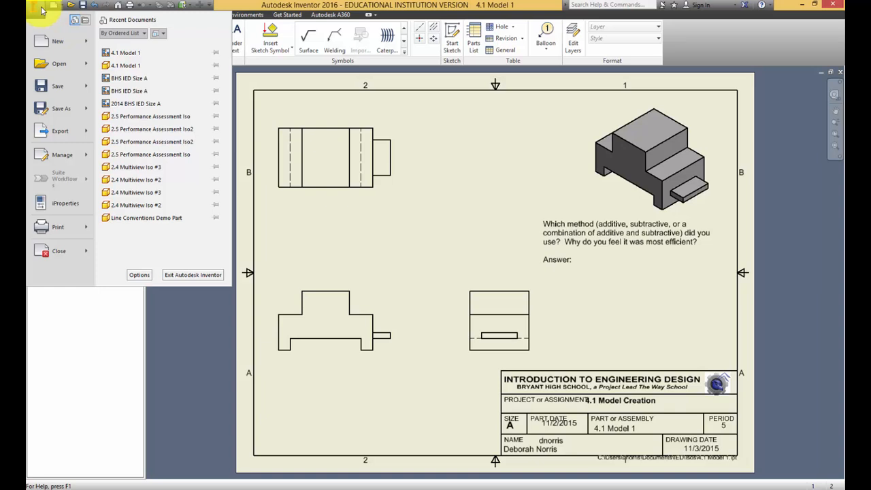
{"action": "mouse_move", "coordinate": [87, 111]}
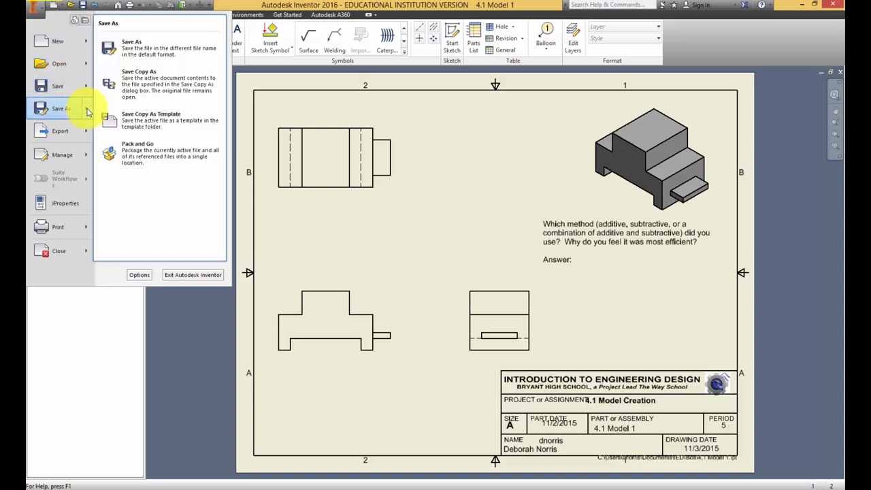
{"action": "left_click", "coordinate": [162, 83]}
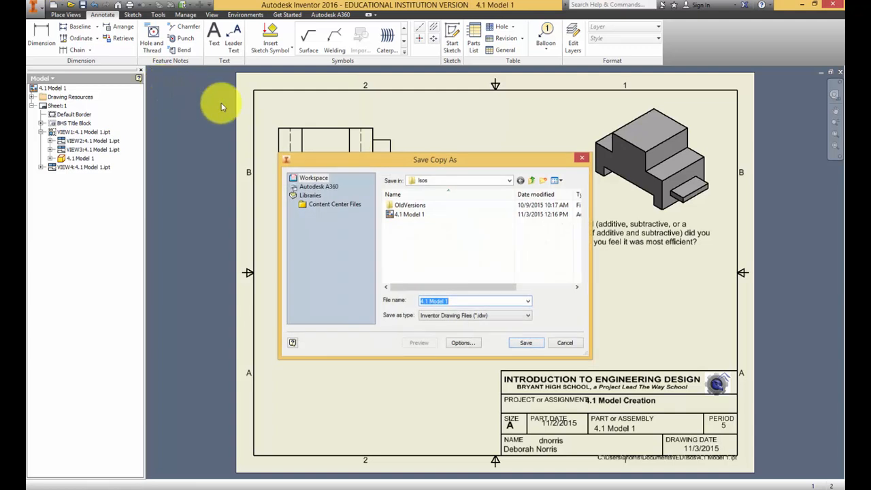
{"action": "left_click", "coordinate": [474, 315]}
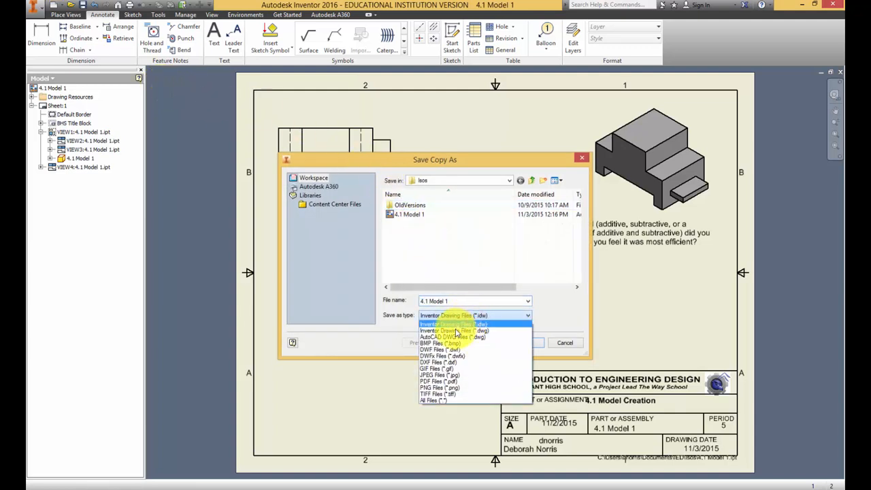
{"action": "left_click", "coordinate": [430, 382]}
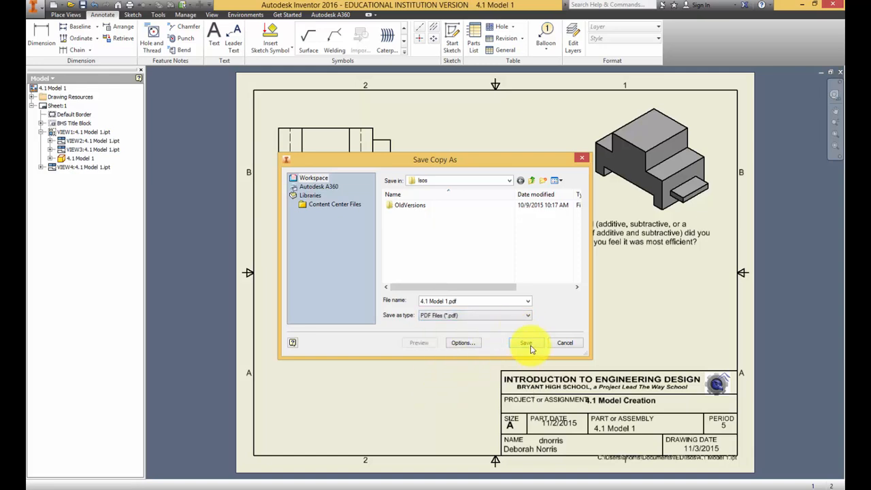
{"action": "left_click", "coordinate": [529, 344]}
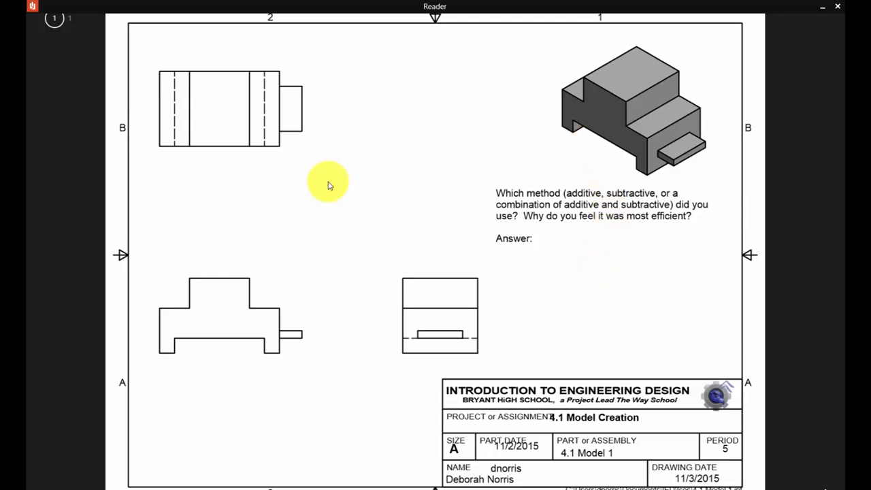
{"action": "left_click", "coordinate": [840, 8]}
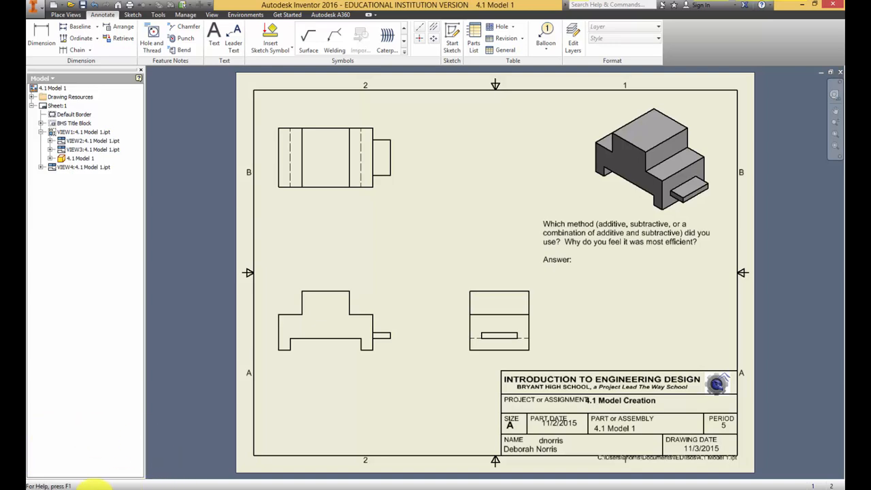
Step: Switch to File Explorer and open the Isos folder inside IED on the STORAGE (E:) drive
{"action": "key", "text": "super+e"}
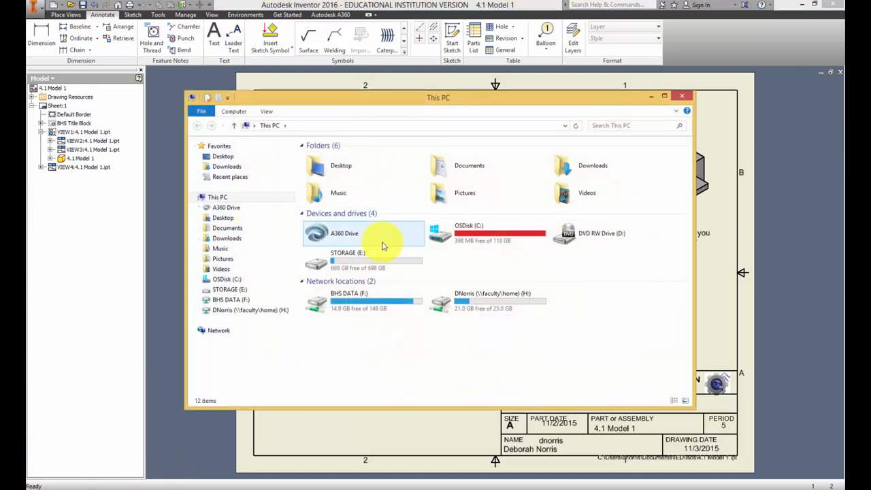
{"action": "double_click", "coordinate": [370, 271]}
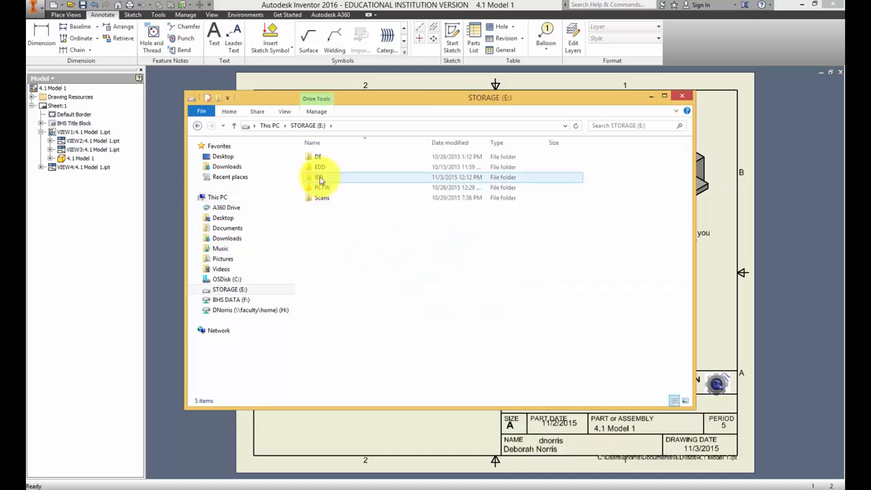
{"action": "double_click", "coordinate": [320, 176]}
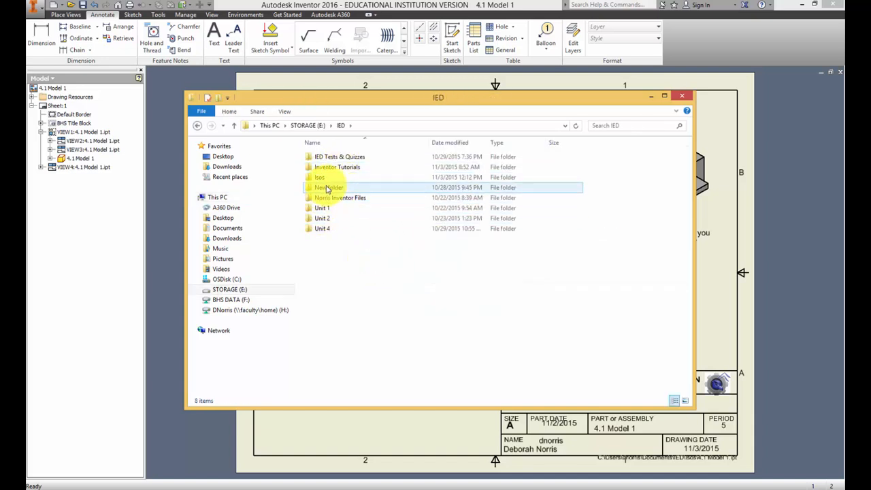
{"action": "left_click", "coordinate": [324, 177]}
{"action": "double_click", "coordinate": [325, 177]}
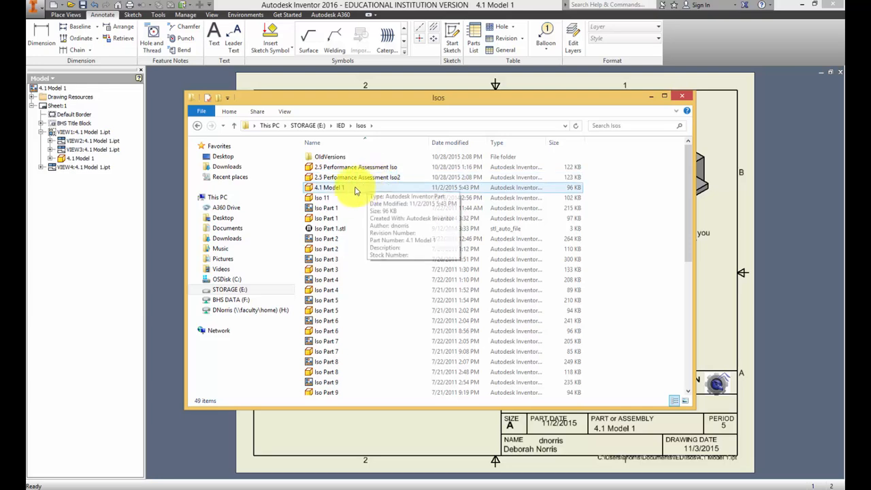
Step: Look for the saved 4.1 Model 1 drawing and PDF by sorting the folder by name and by date modified, and close File Explorer
{"action": "left_click", "coordinate": [316, 142]}
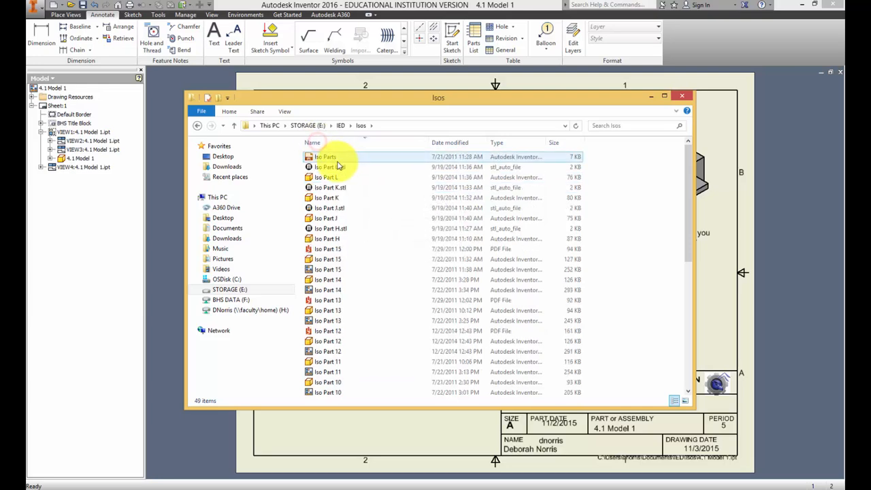
{"action": "scroll", "coordinate": [398, 266], "scroll_direction": "down", "scroll_amount": 7}
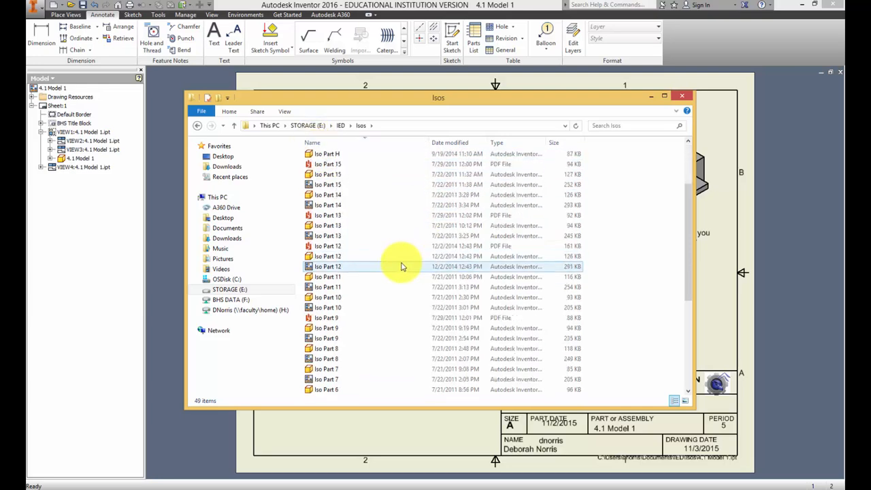
{"action": "scroll", "coordinate": [373, 325], "scroll_direction": "down", "scroll_amount": 2}
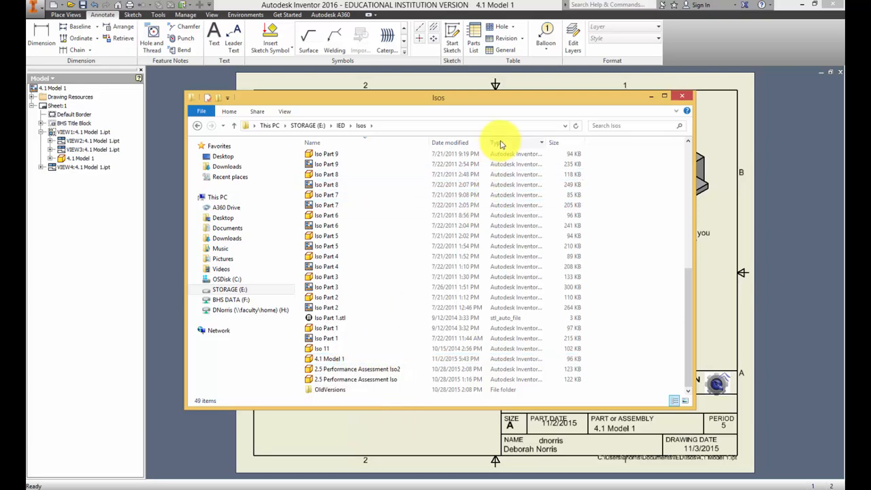
{"action": "left_click", "coordinate": [450, 143]}
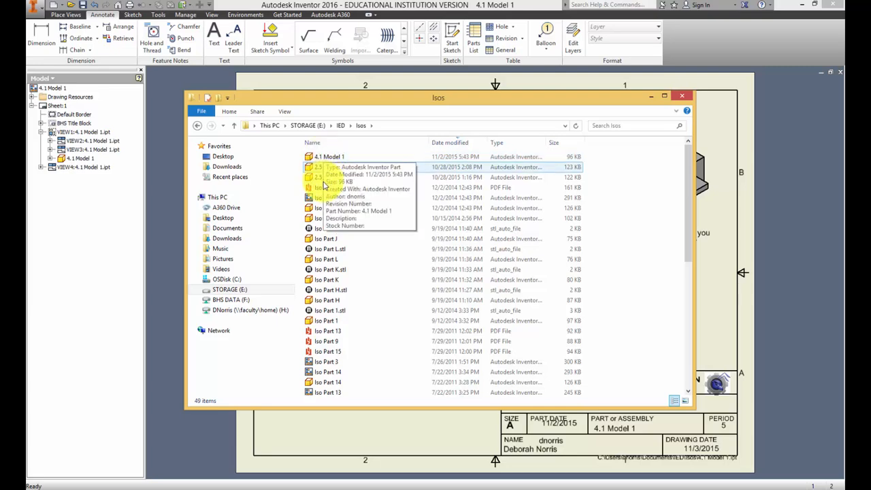
{"action": "scroll", "coordinate": [330, 313], "scroll_direction": "down", "scroll_amount": 8}
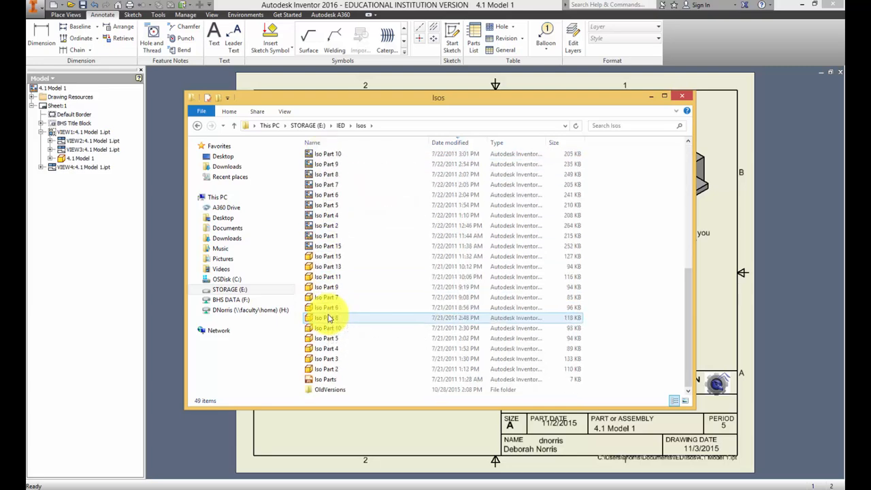
{"action": "scroll", "coordinate": [330, 313], "scroll_direction": "up", "scroll_amount": 8}
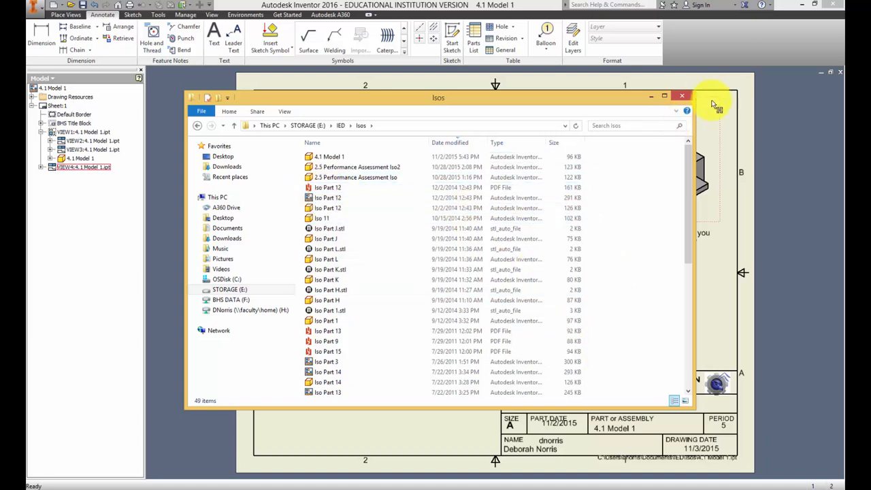
{"action": "left_click", "coordinate": [681, 95]}
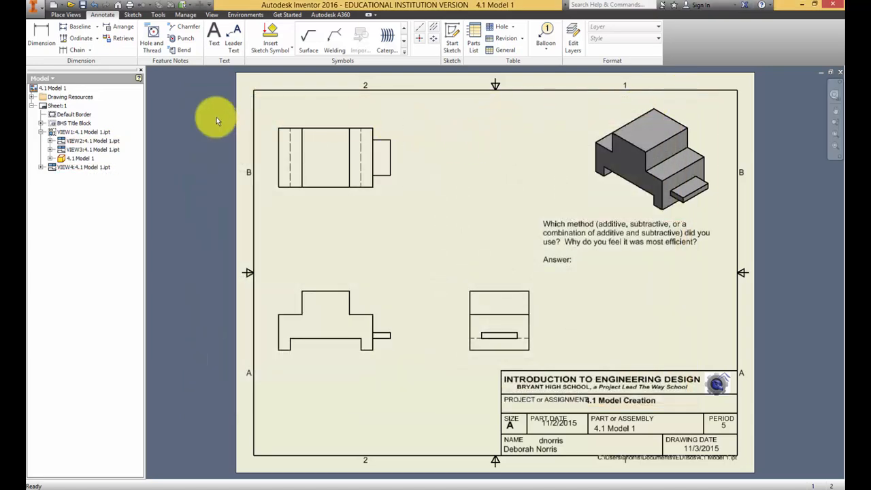